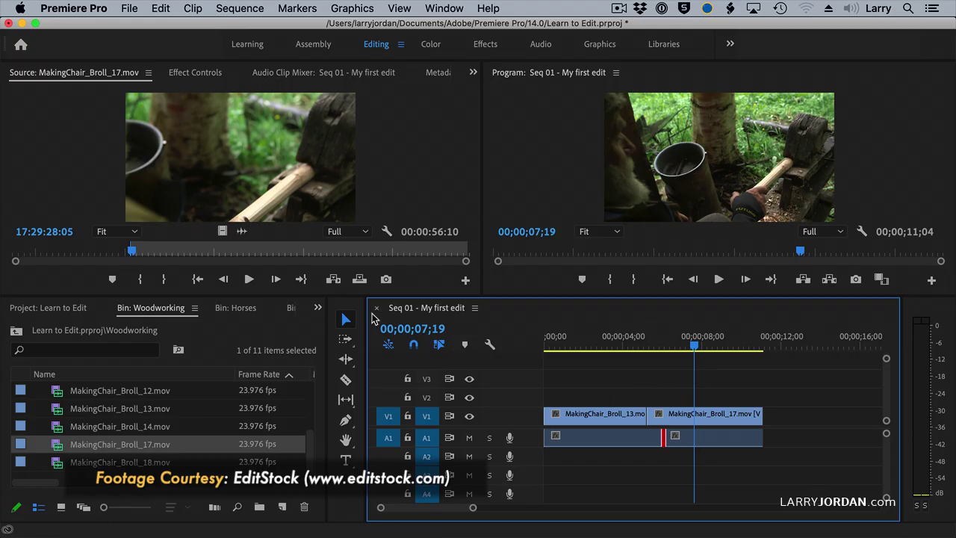
Option-drag a duplicate of MakingChair_Broll_17 right after the original on V1/A1, ending at 17;02
click(346, 319)
click(746, 415)
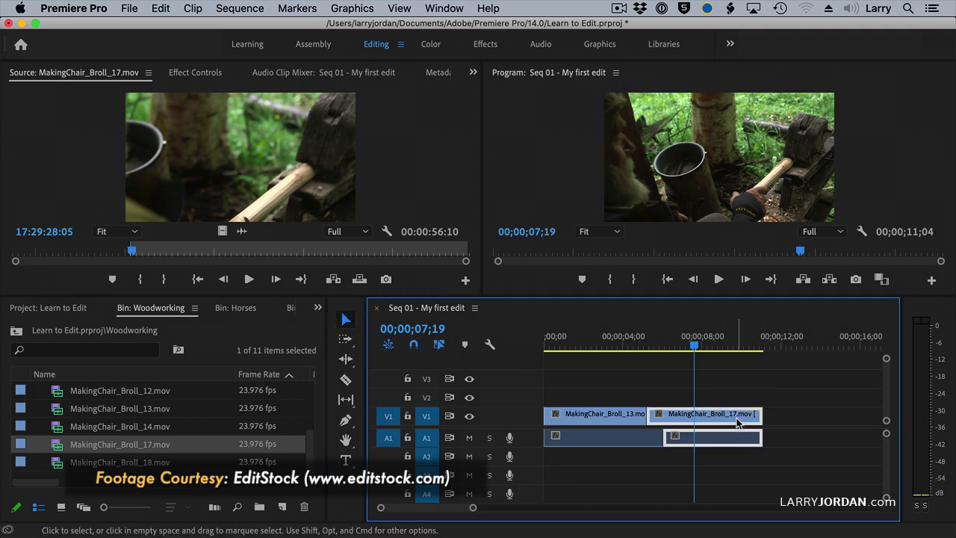
key(Delete)
key(super+z)
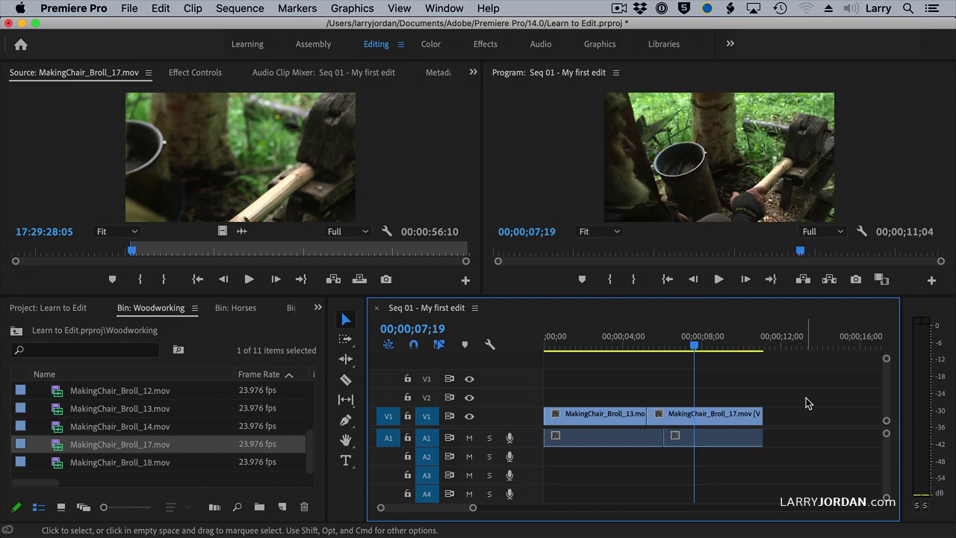
click(686, 420)
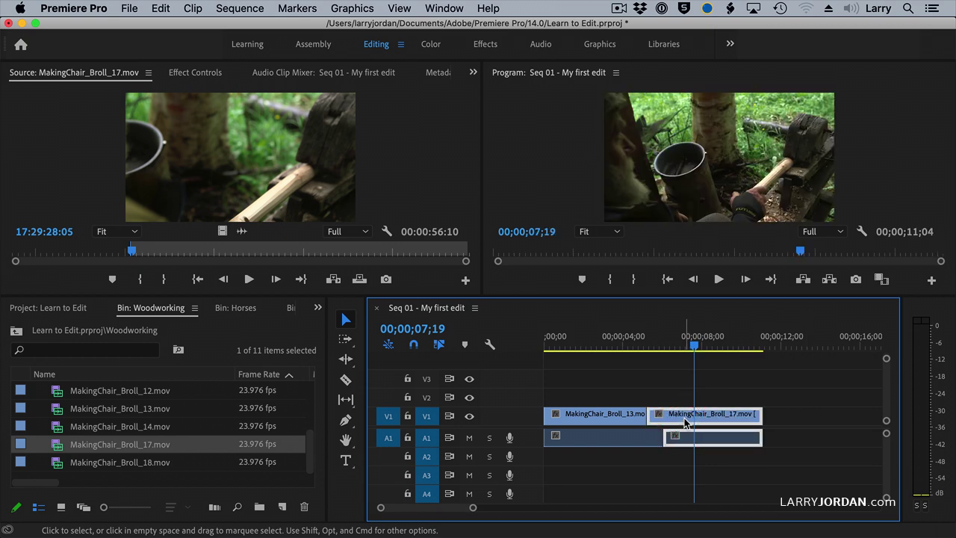
drag(685, 420, 806, 418)
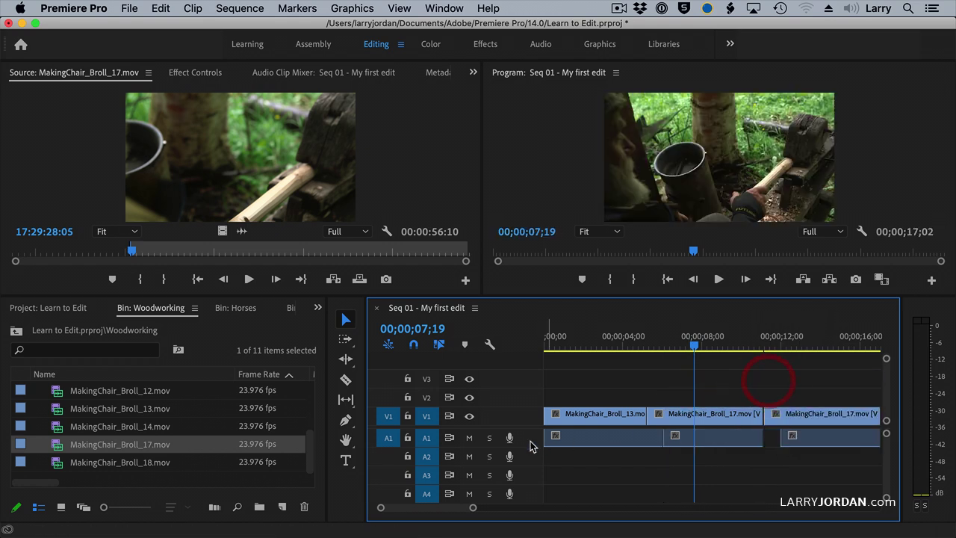
Move the third clip 17 to V2 with its audio on A2, sliding it about 8 seconds earlier
click(847, 445)
mouse_move(830, 443)
mouse_down()
mouse_move(834, 454)
mouse_move(824, 454)
mouse_up()
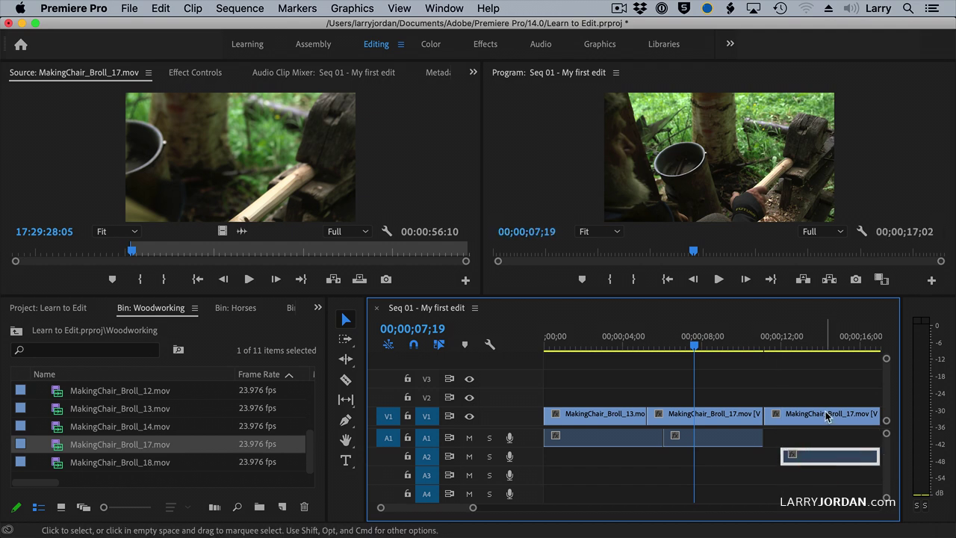
click(825, 416)
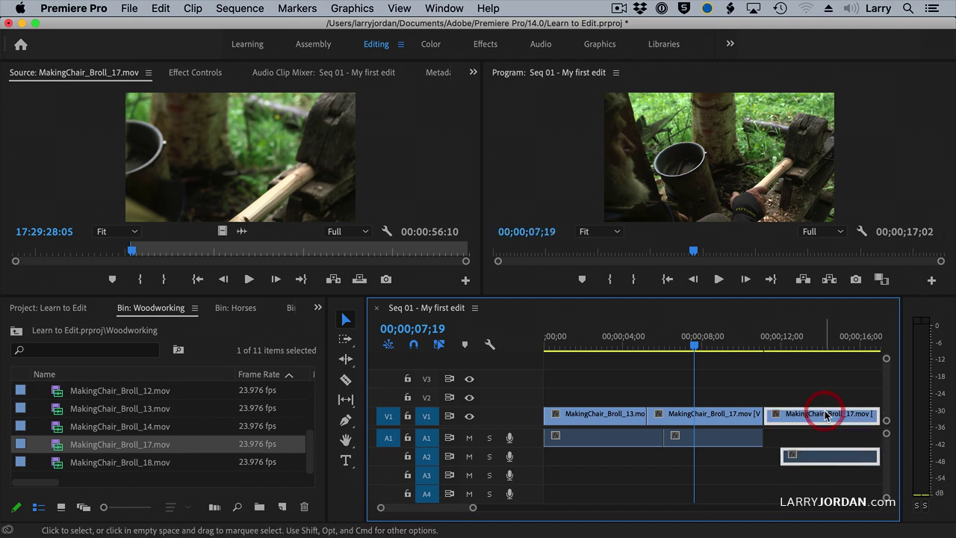
drag(821, 418, 664, 401)
click(823, 397)
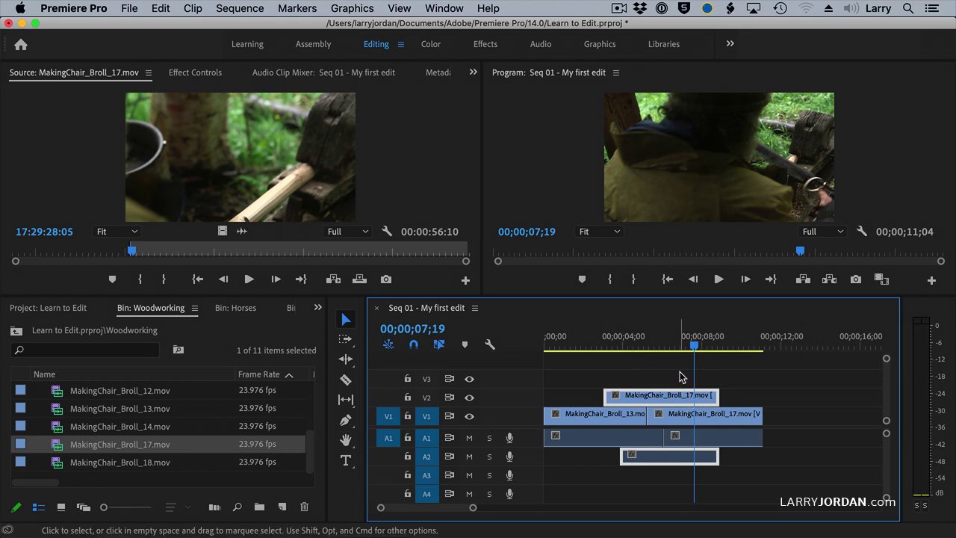
Move only the video of the second clip 17 from V1 up to V3, keeping its audio on A1
click(741, 414)
click(794, 411)
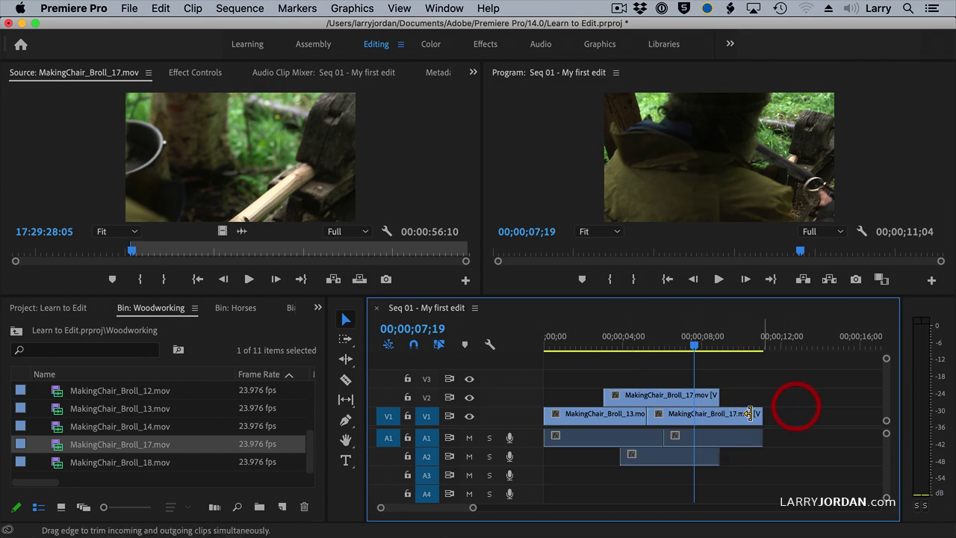
alt+click(691, 414)
drag(692, 414, 701, 378)
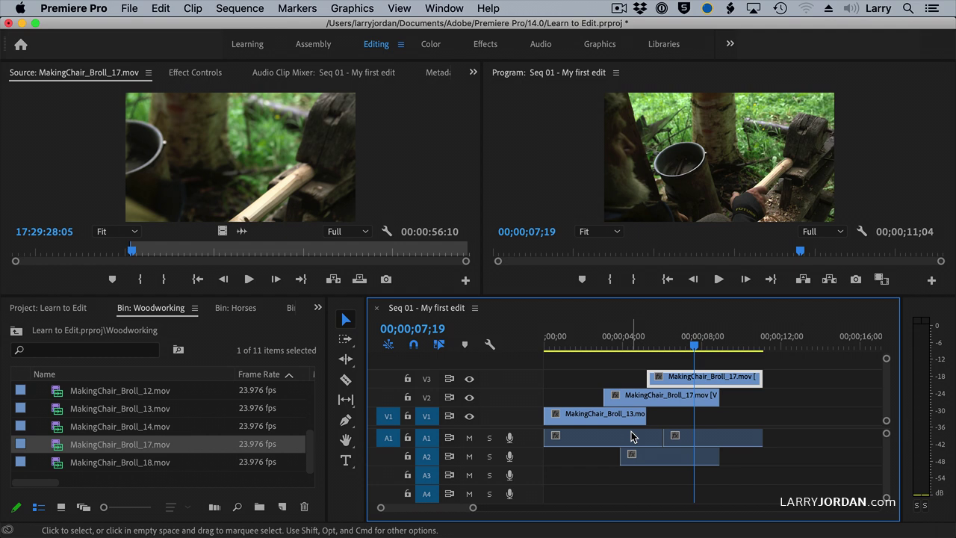
Delete the clip 17 copy on V3, shift all clips later, then ripple-delete the opening V1 gap
click(747, 377)
key(Delete)
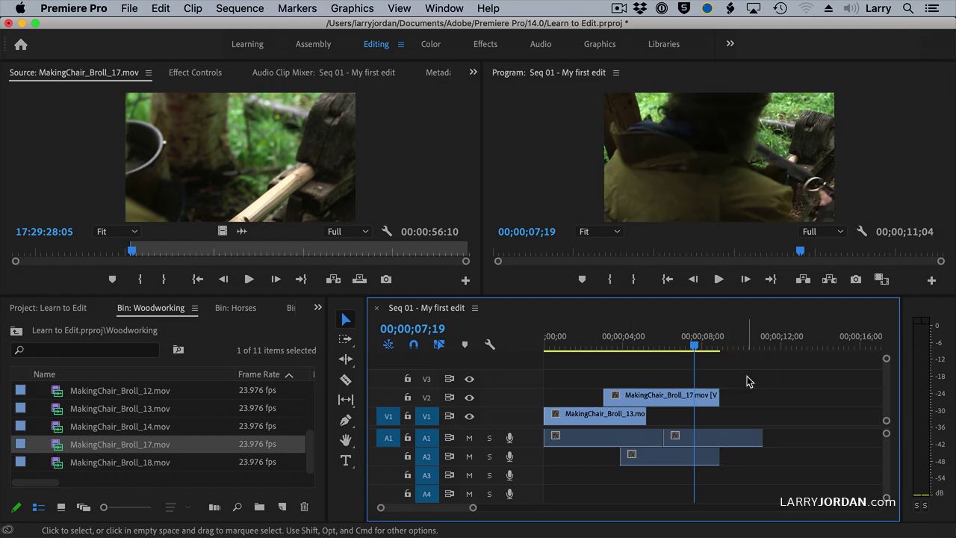
click(602, 395)
key(super+a)
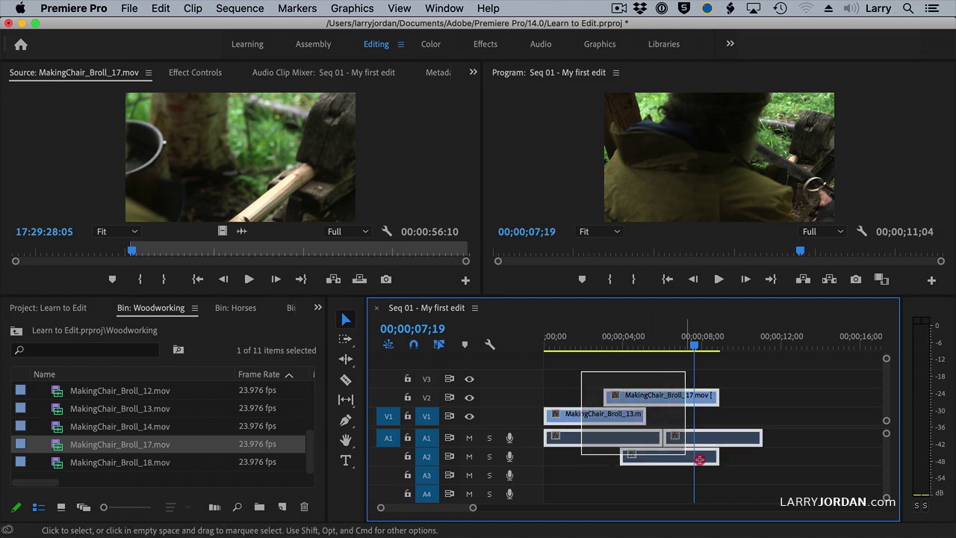
drag(588, 422, 661, 422)
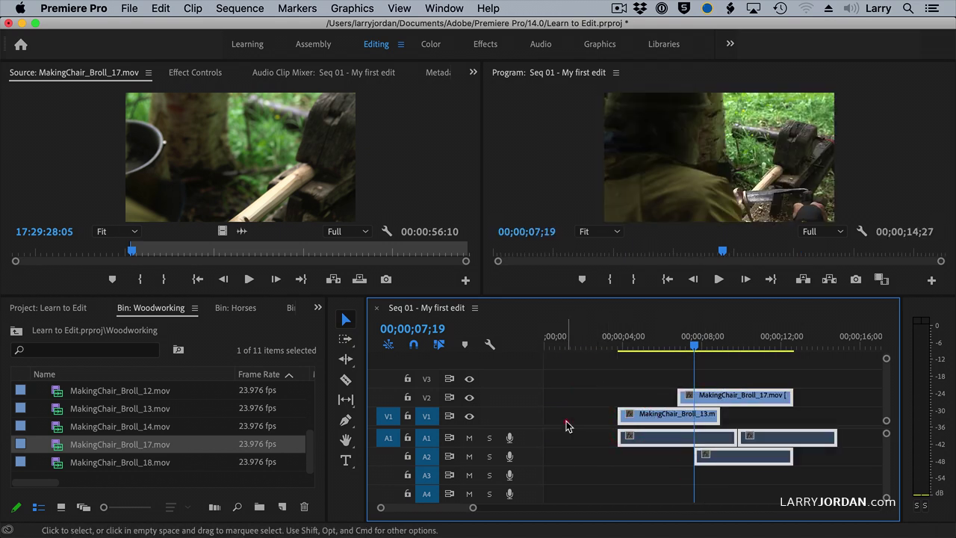
click(566, 424)
key(Delete)
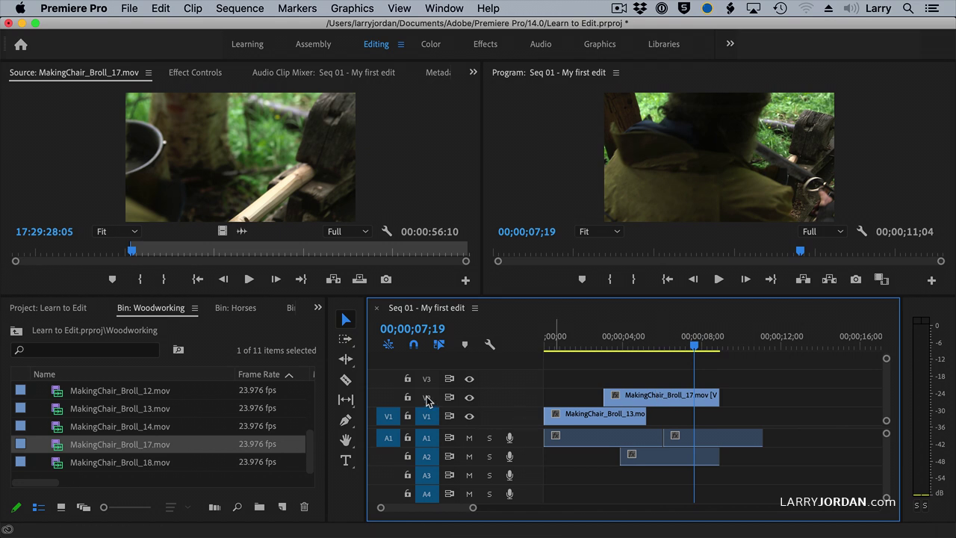
Return clip 17 to V1 after clip 13 and overwrite source copies onto V2 and V1
drag(680, 400, 732, 415)
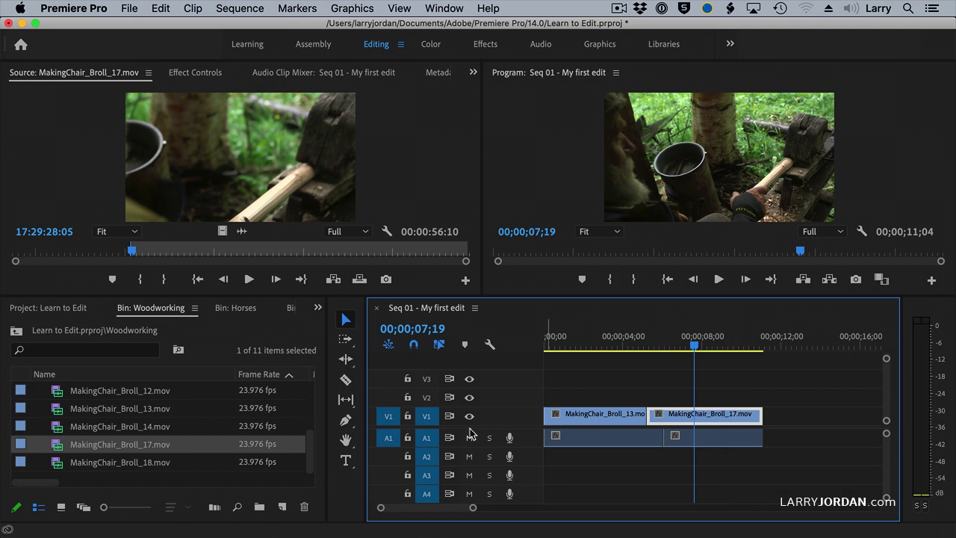
click(427, 397)
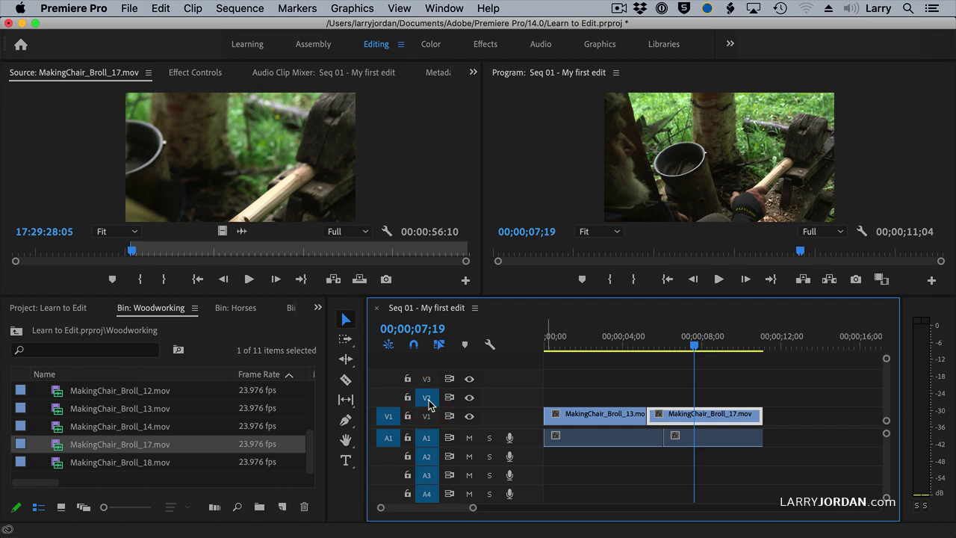
key(period)
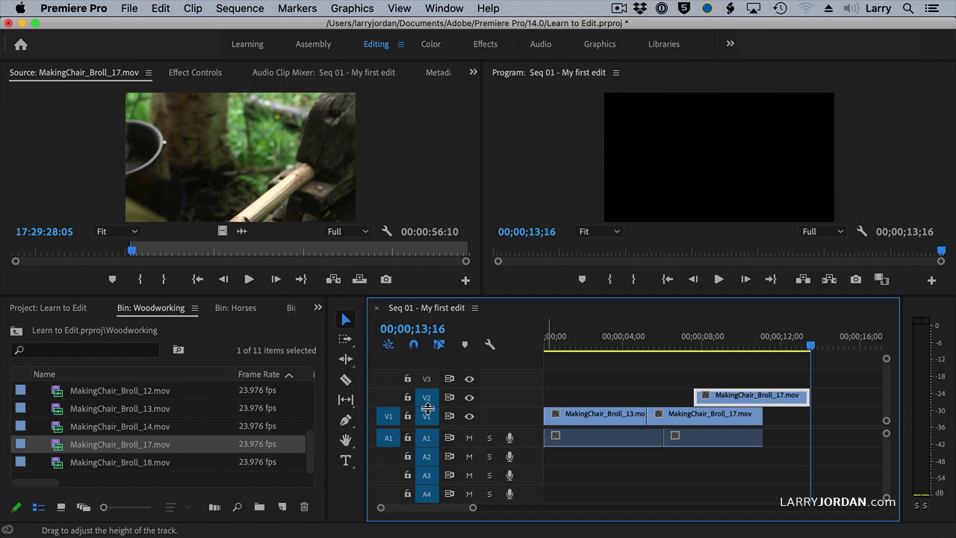
key(.)
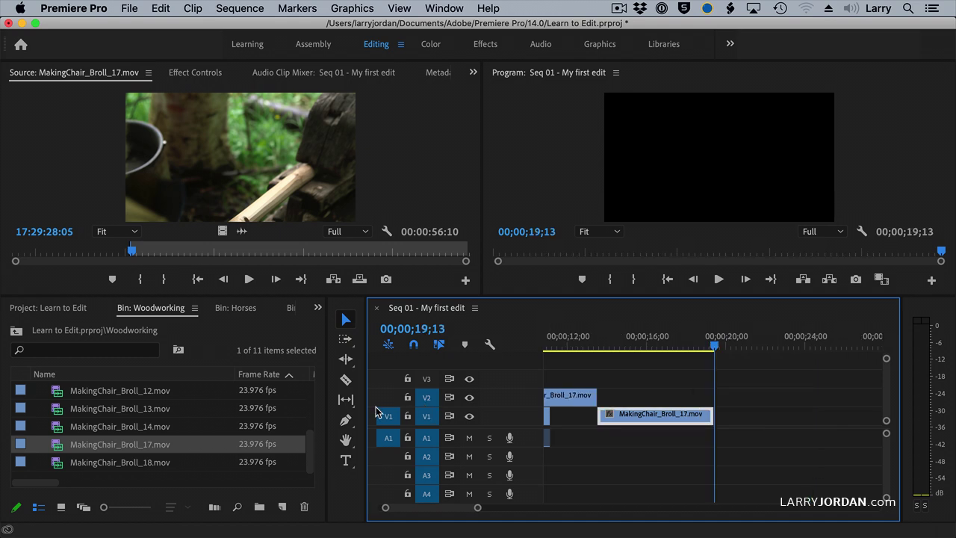
Target V3 instead of V1 and overwrite another clip 17 copy onto V3, ending at 25;10
click(426, 378)
click(426, 416)
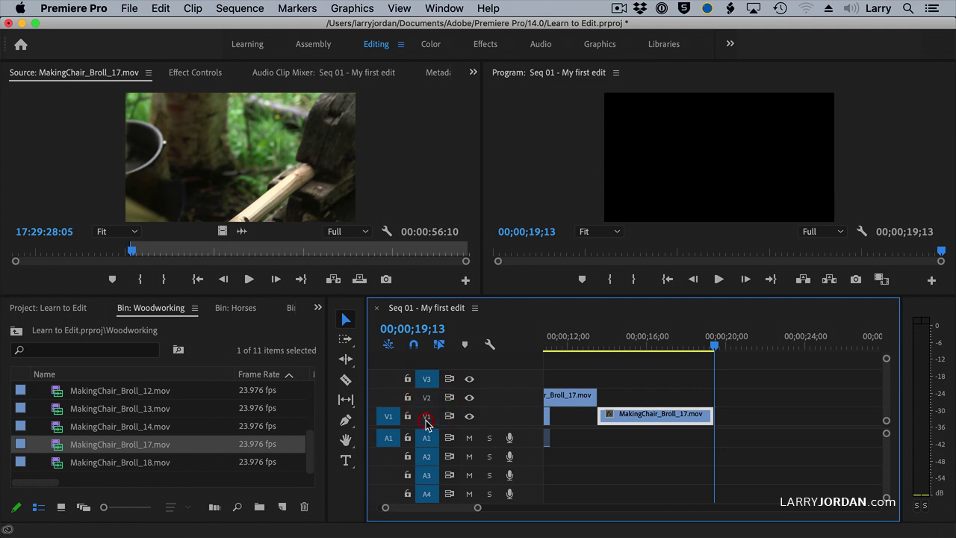
key(.)
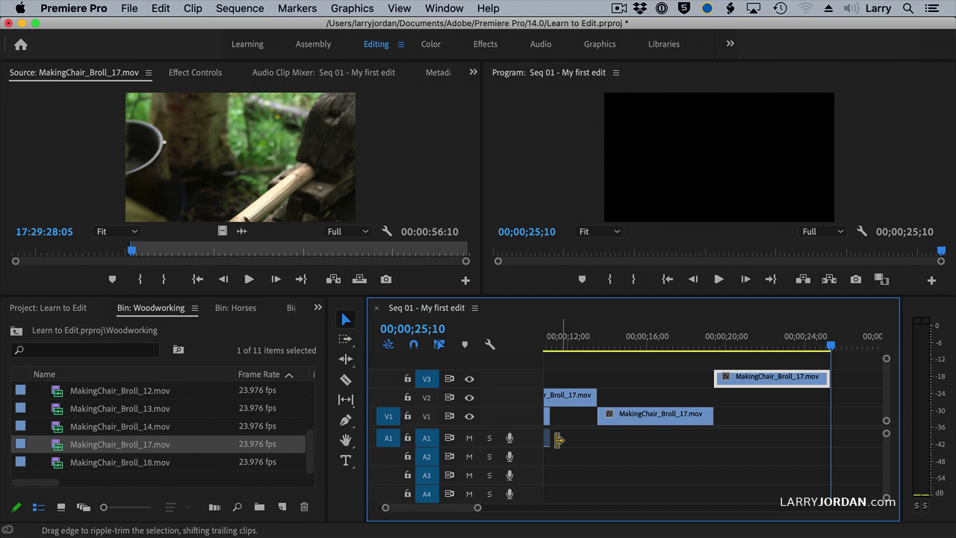
Fit the sequence in view and overwrite an audio-only copy of clip 17 onto A3 at 03;12
key(backslash)
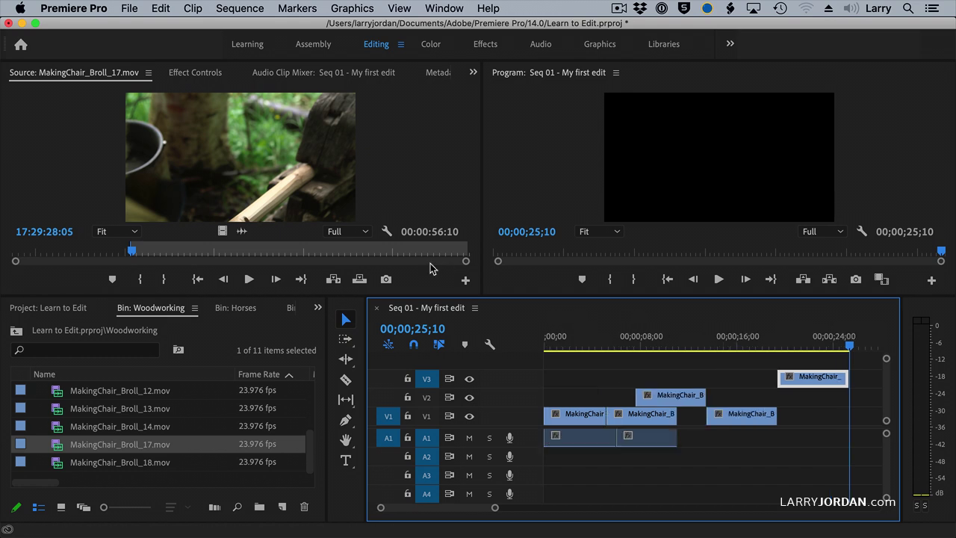
click(593, 441)
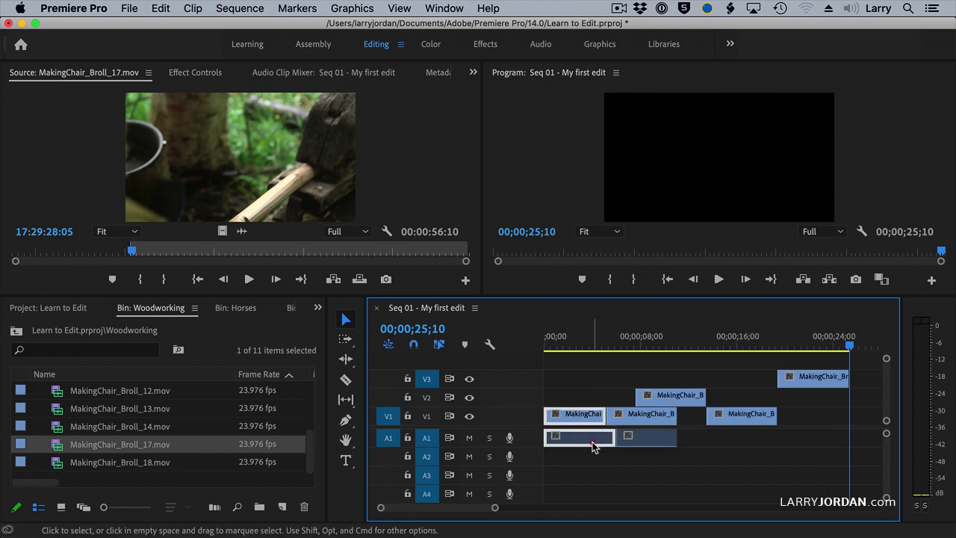
alt+click(591, 441)
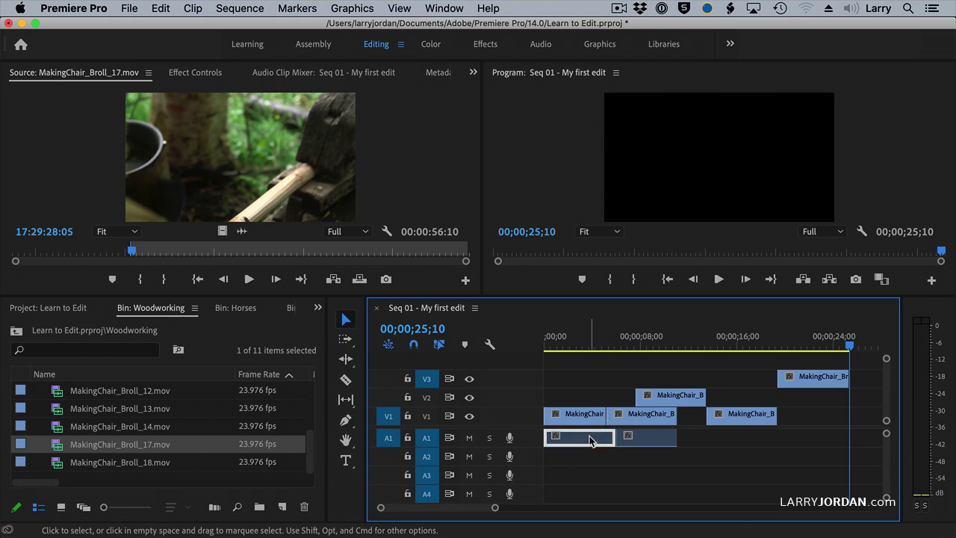
click(426, 438)
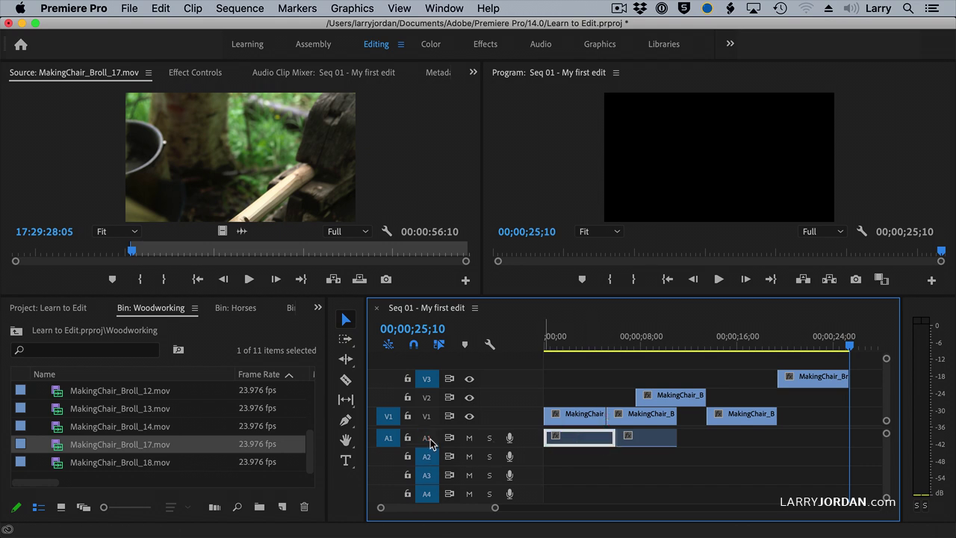
click(427, 457)
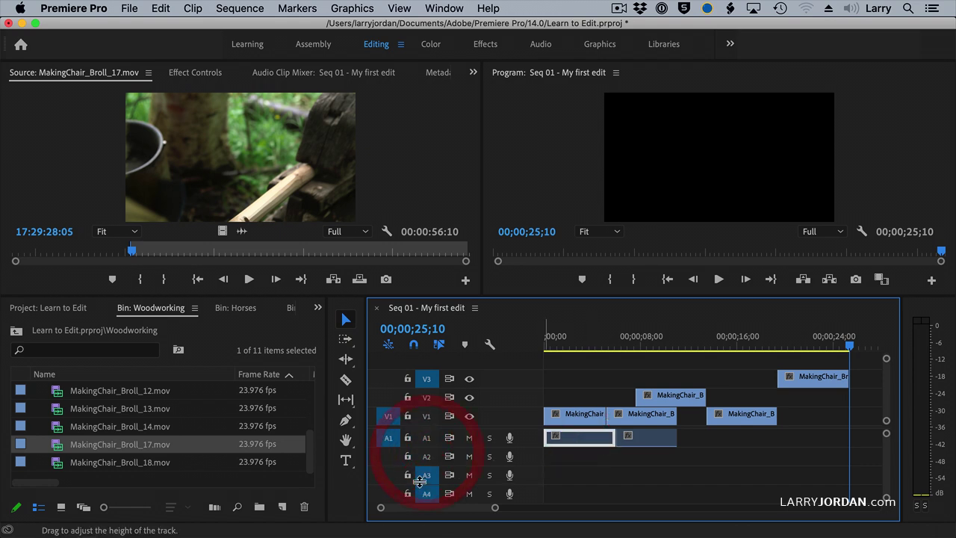
click(587, 344)
click(587, 344)
key(period)
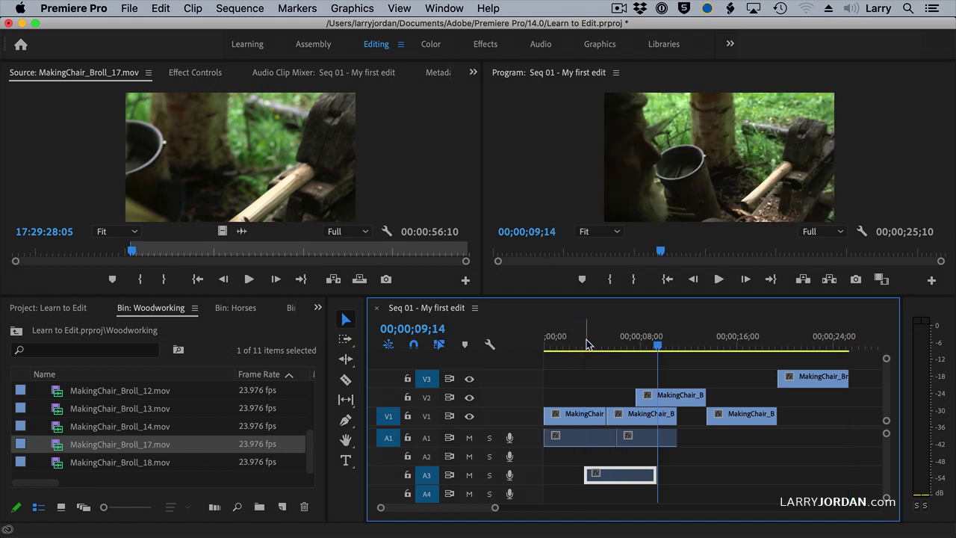
Overwrite further audio-only copies of clip 17 onto A2 and A1, staggered through 21;18
click(424, 456)
key(period)
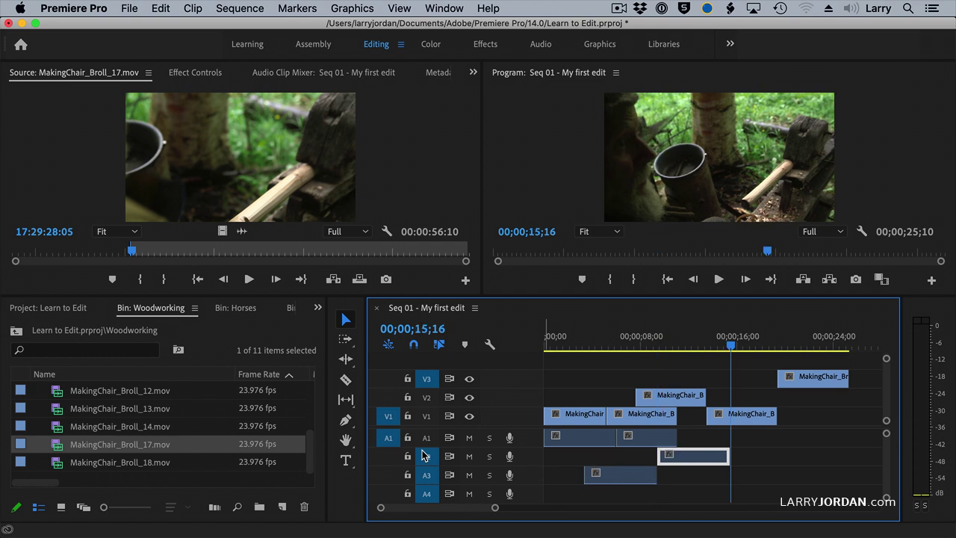
click(425, 441)
key(period)
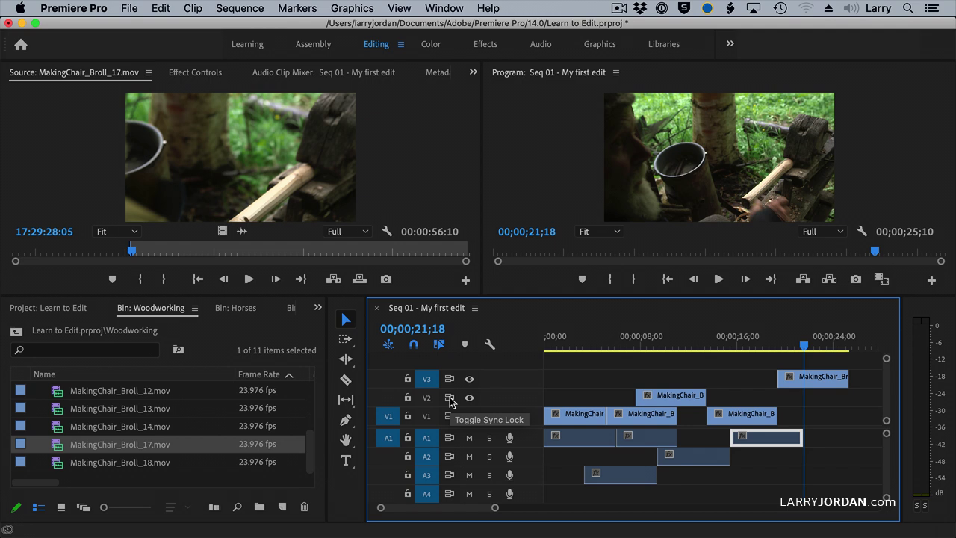
key(cmd+s)
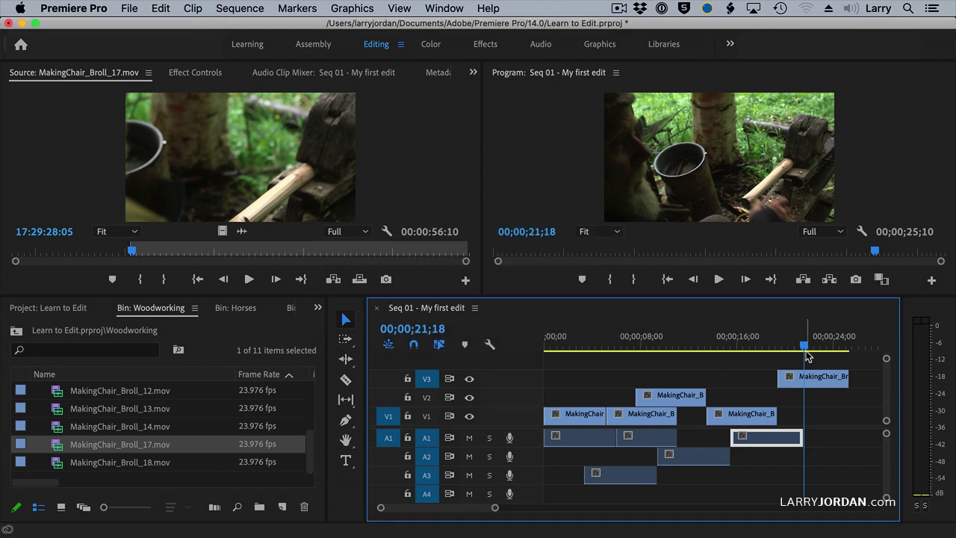
click(470, 379)
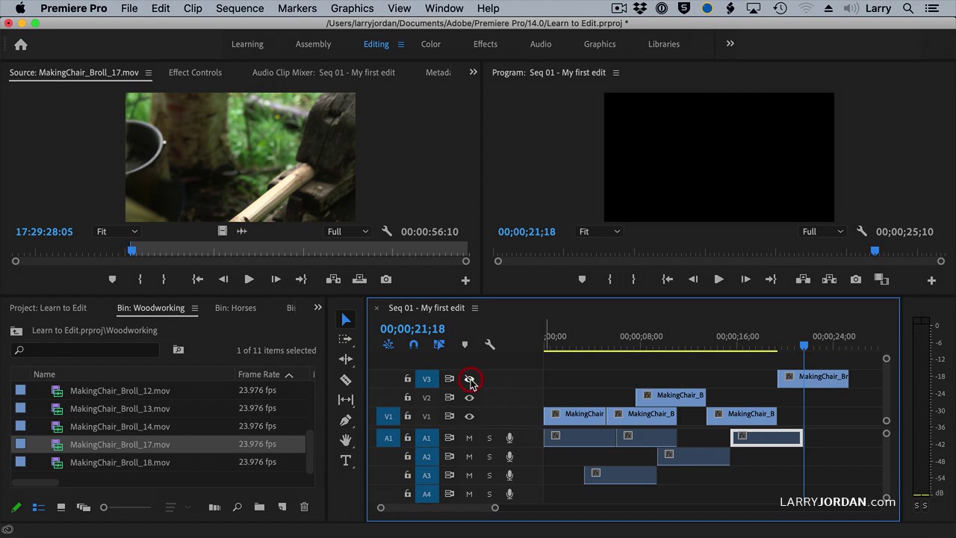
click(470, 378)
click(470, 379)
click(469, 378)
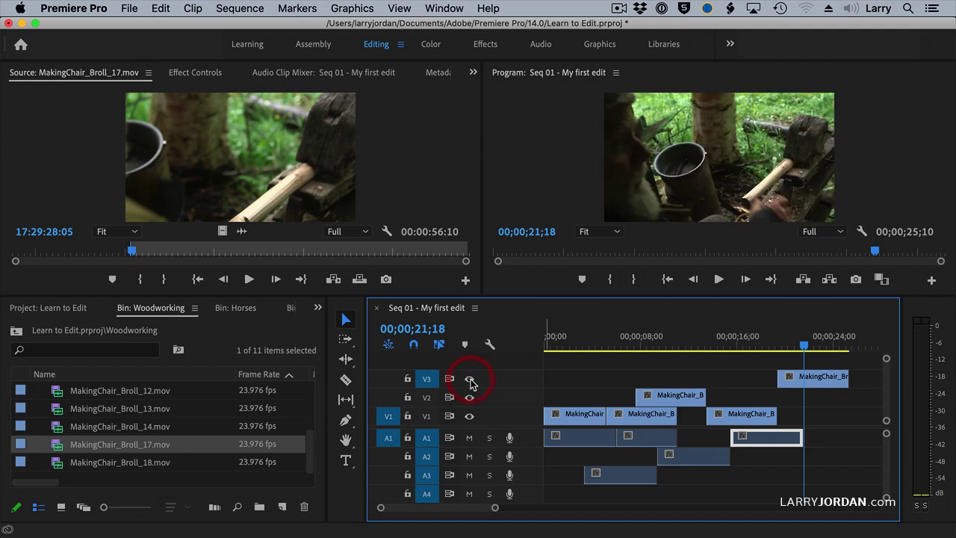
click(469, 379)
click(469, 440)
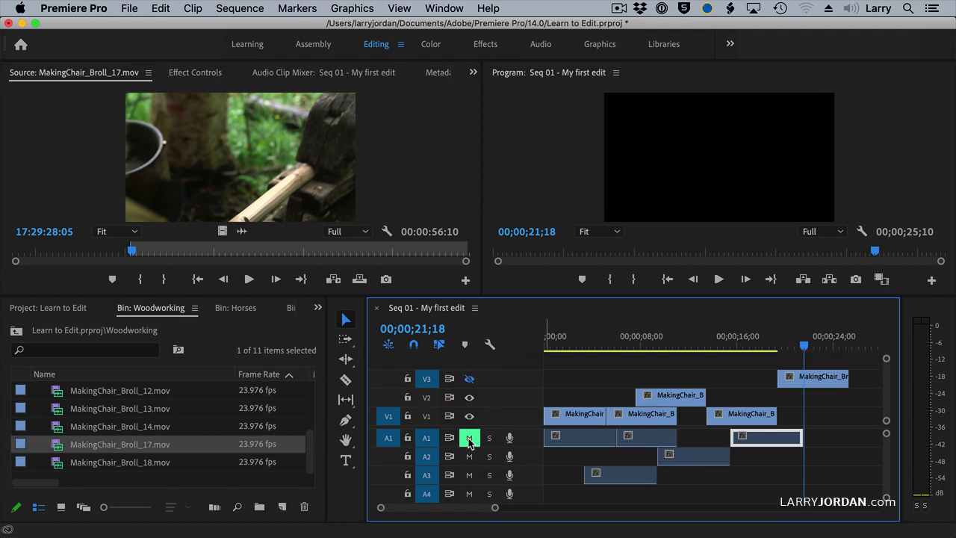
click(469, 439)
click(489, 438)
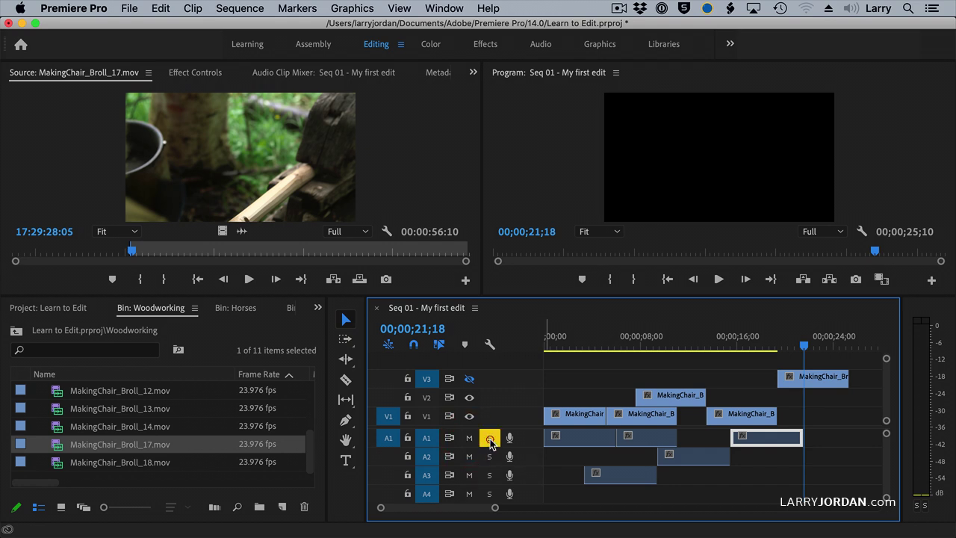
click(489, 439)
click(426, 416)
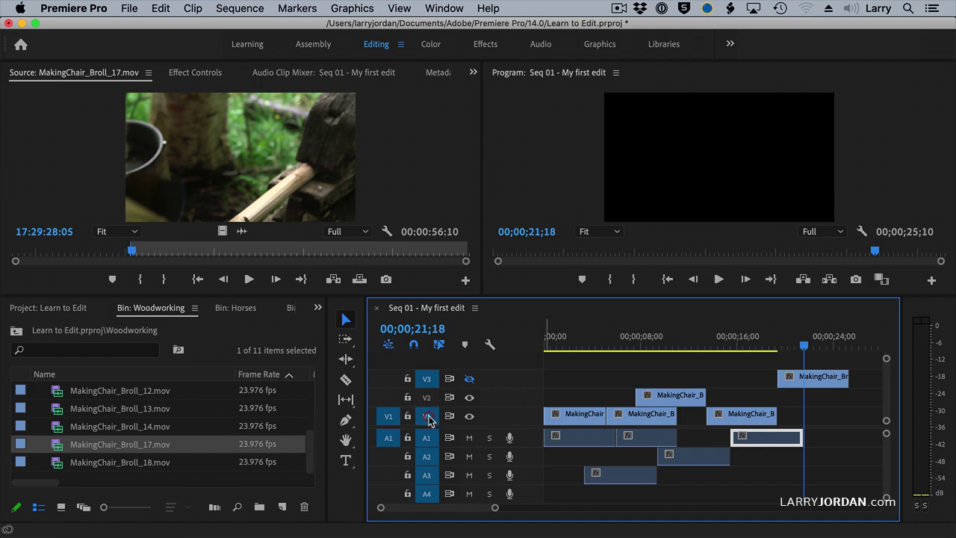
click(476, 308)
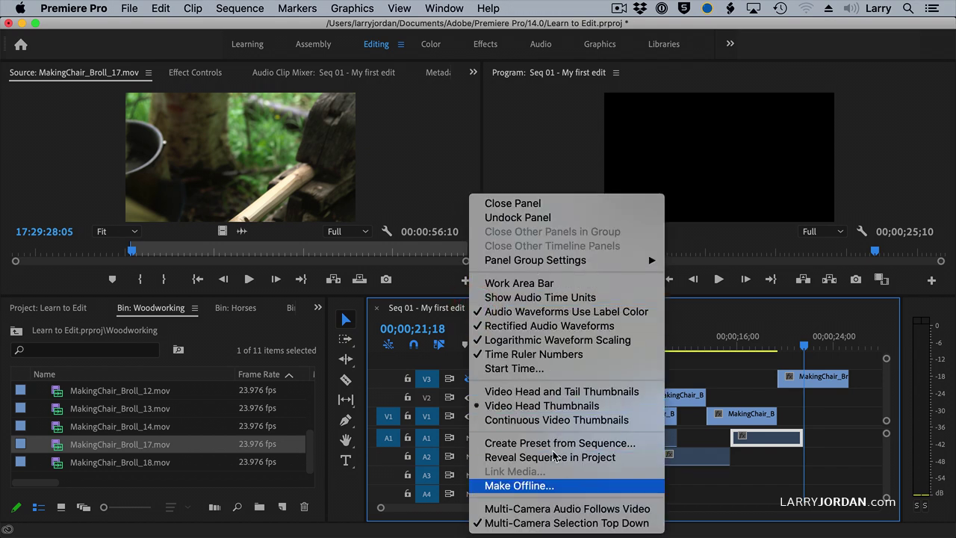
click(451, 329)
click(827, 378)
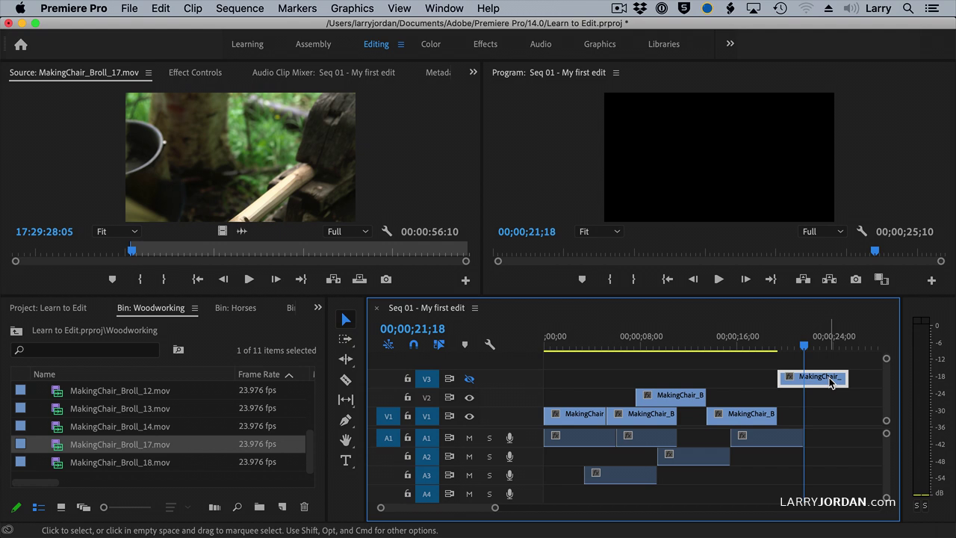
right_click(825, 382)
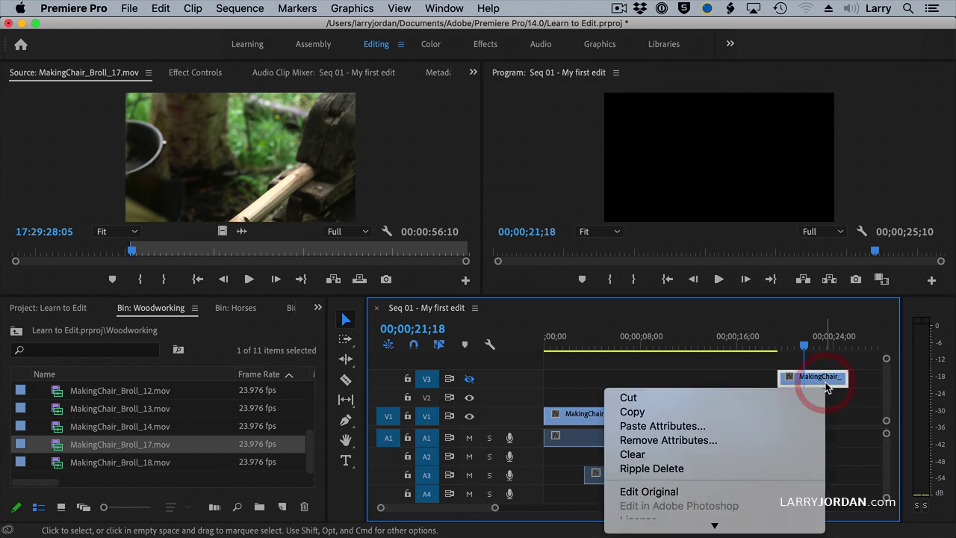
mouse_move(739, 532)
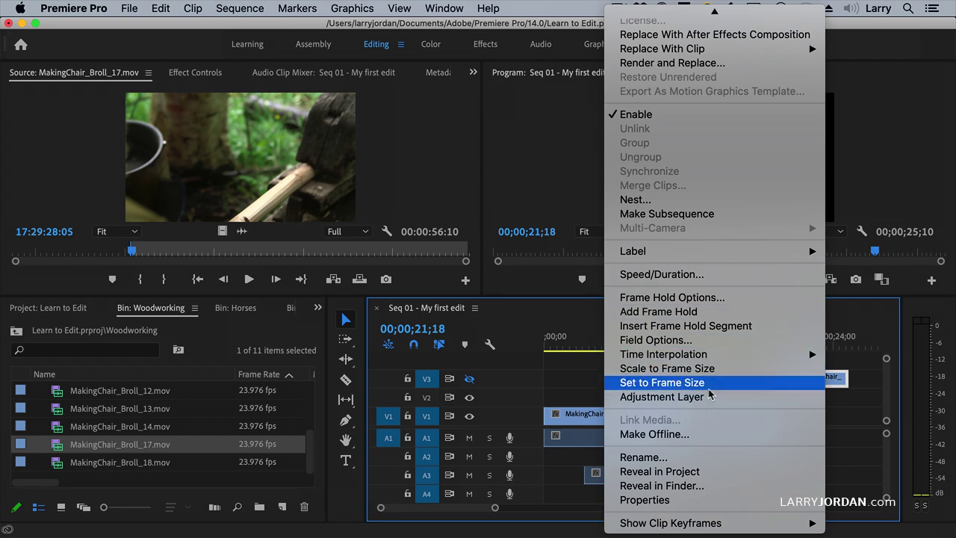
click(864, 436)
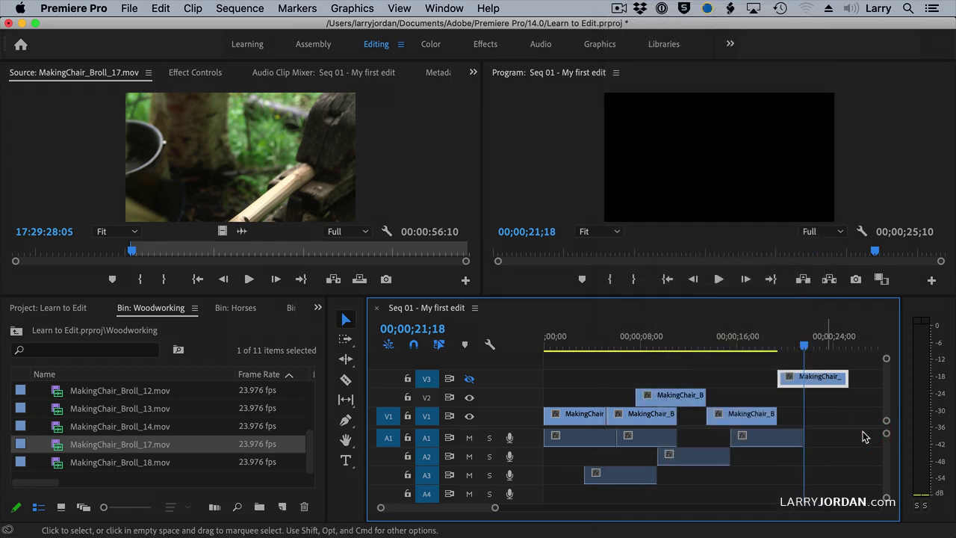
Add a yellow sequence marker named 'My marker' at 00;00;05;07
drag(719, 336, 595, 334)
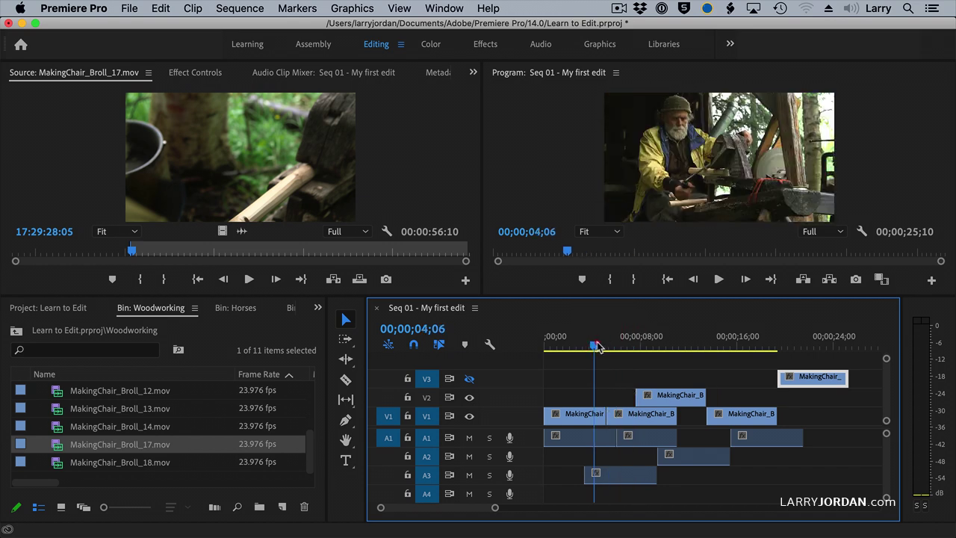
click(605, 346)
key(m)
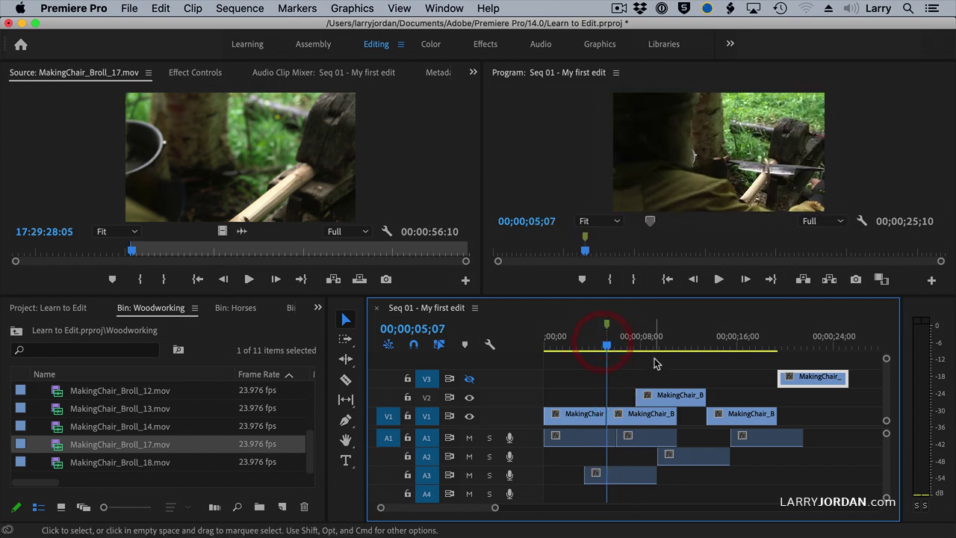
double_click(607, 325)
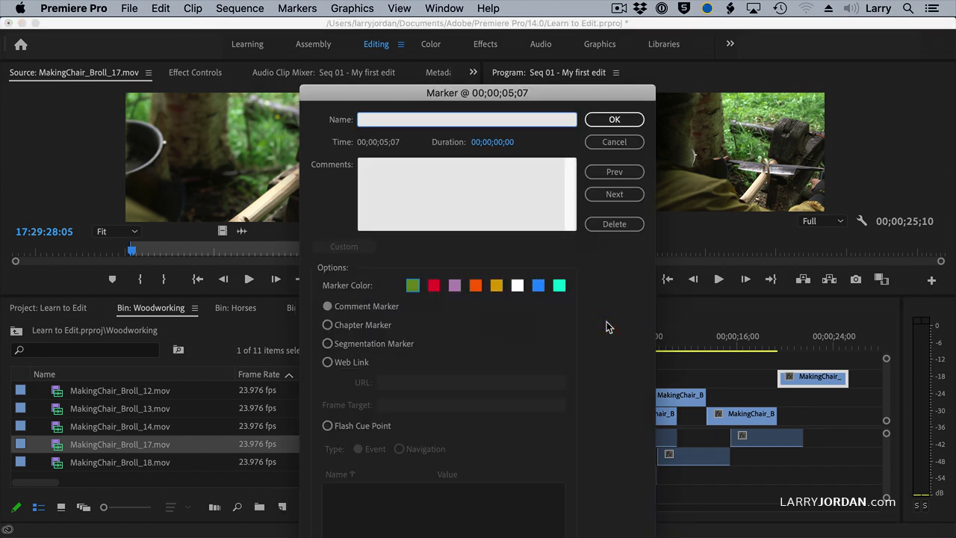
text(My marker)
click(497, 285)
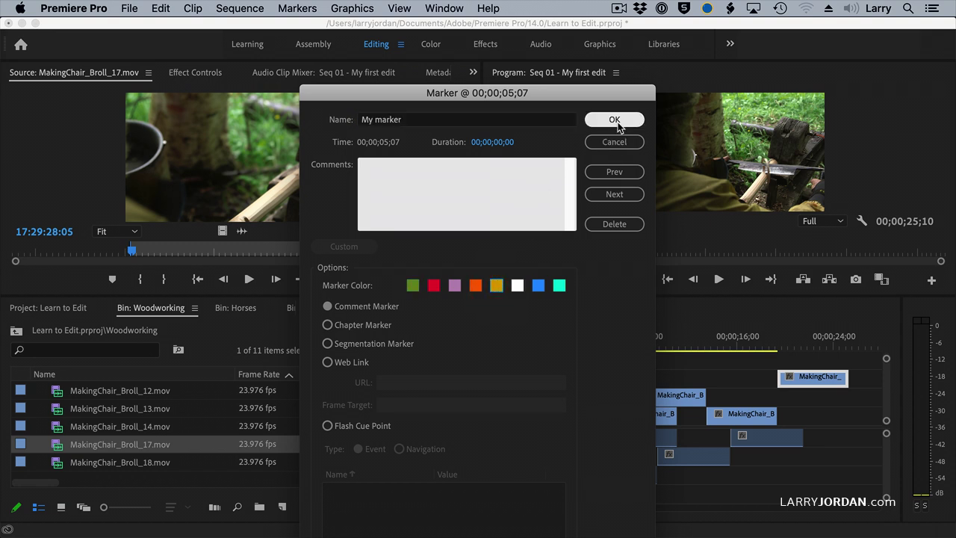
click(617, 124)
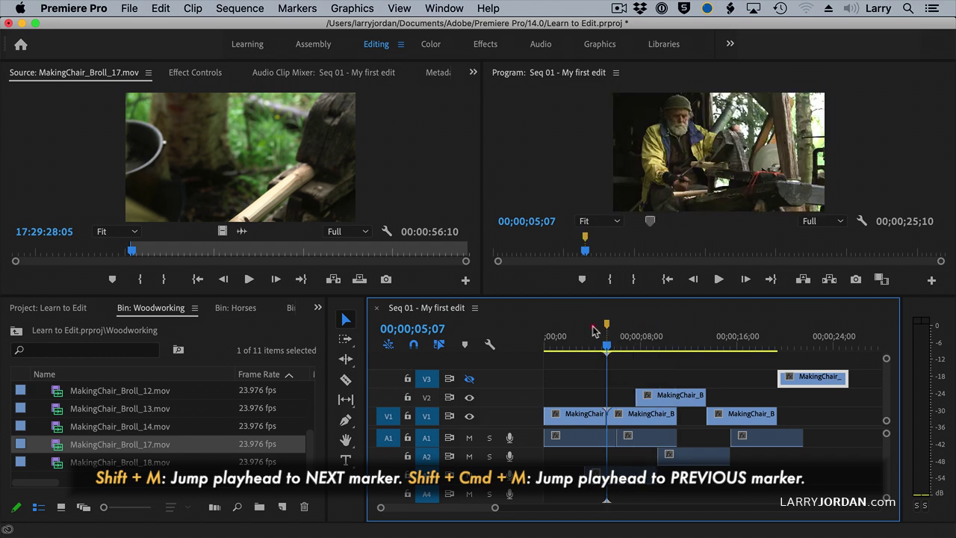
Move My marker to 07;19 and back to 05;07, then delete it
mouse_move(607, 324)
mouse_down()
mouse_move(638, 325)
mouse_move(636, 334)
mouse_up()
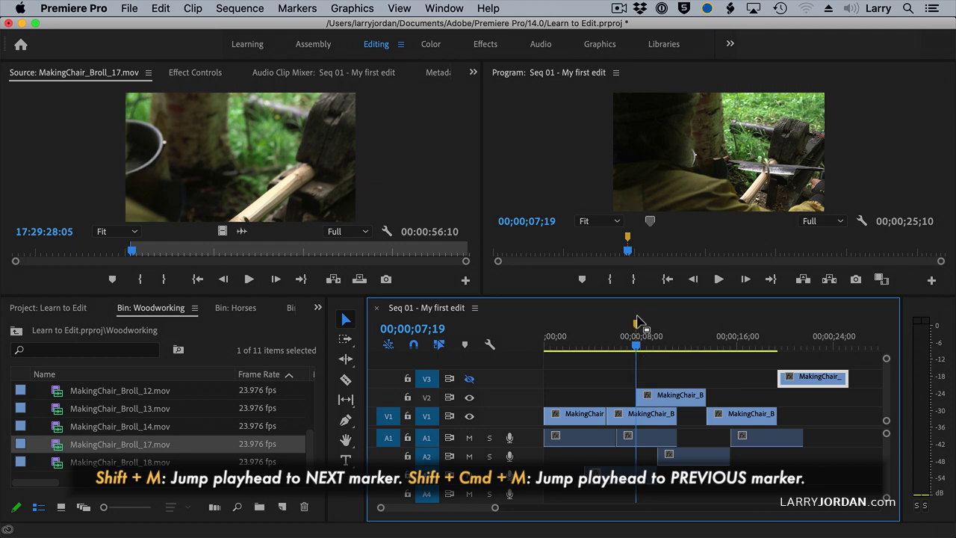
drag(636, 322, 608, 327)
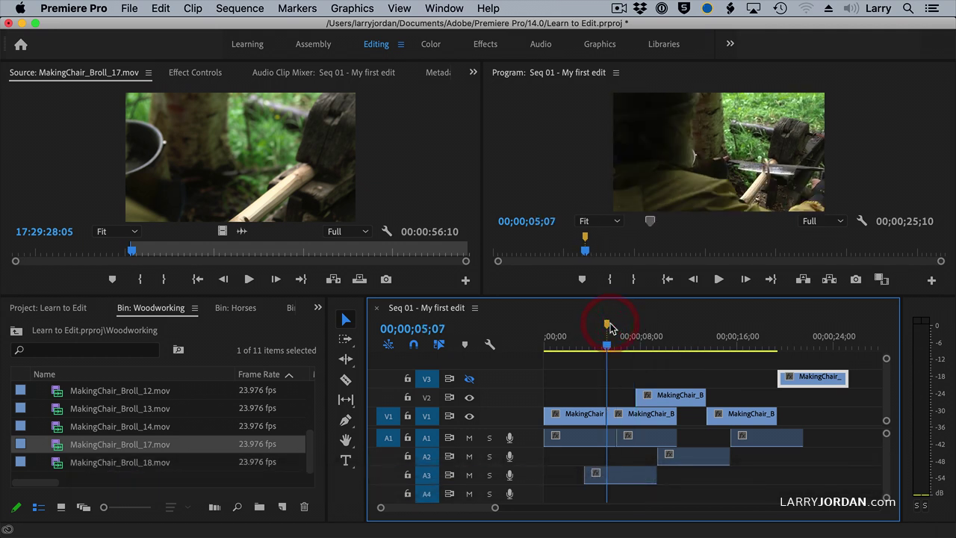
double_click(608, 326)
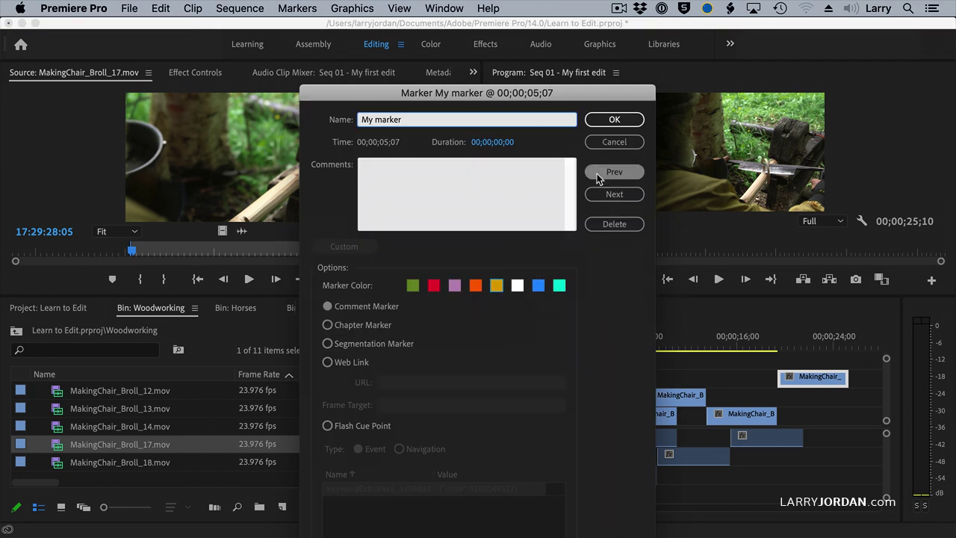
click(602, 227)
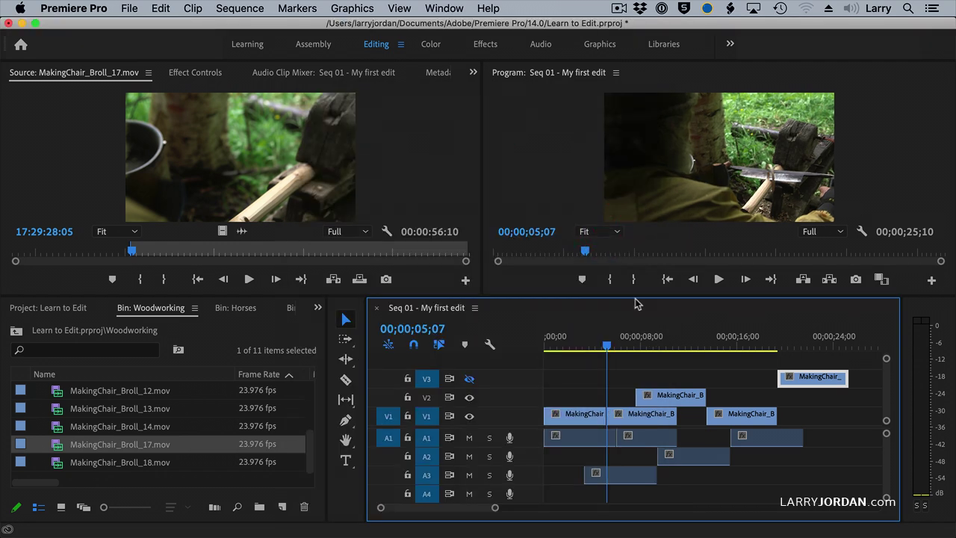
Set the V3 clip's label colour to Cerulean
right_click(822, 384)
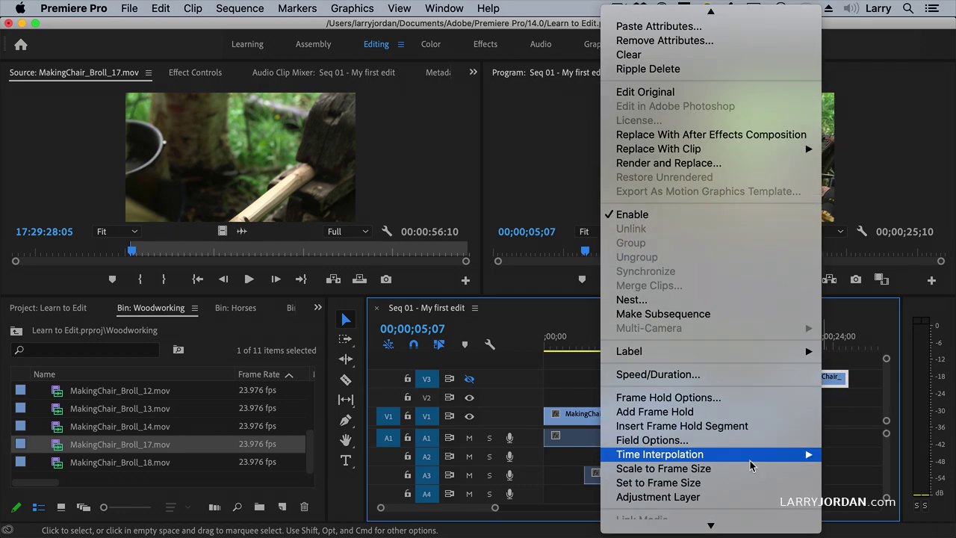
mouse_move(723, 249)
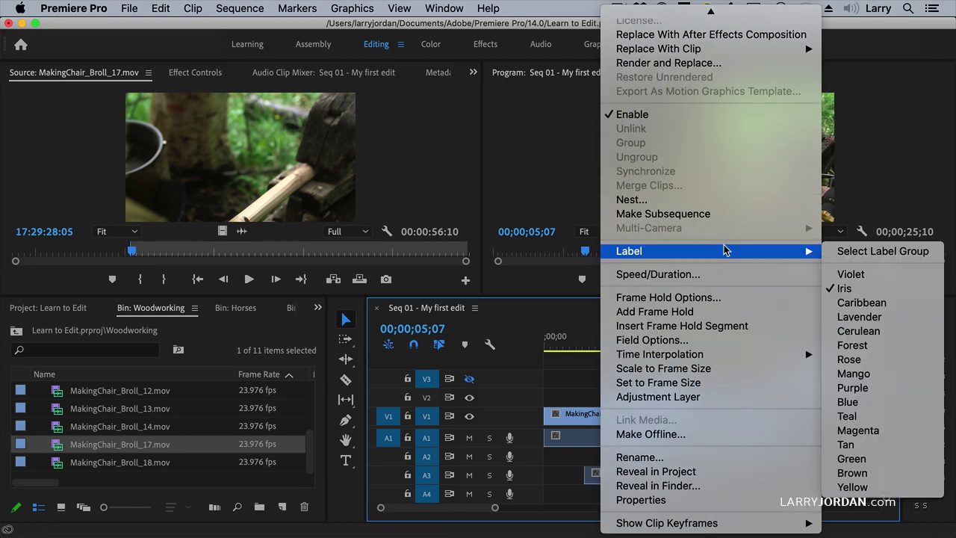
click(862, 329)
click(718, 378)
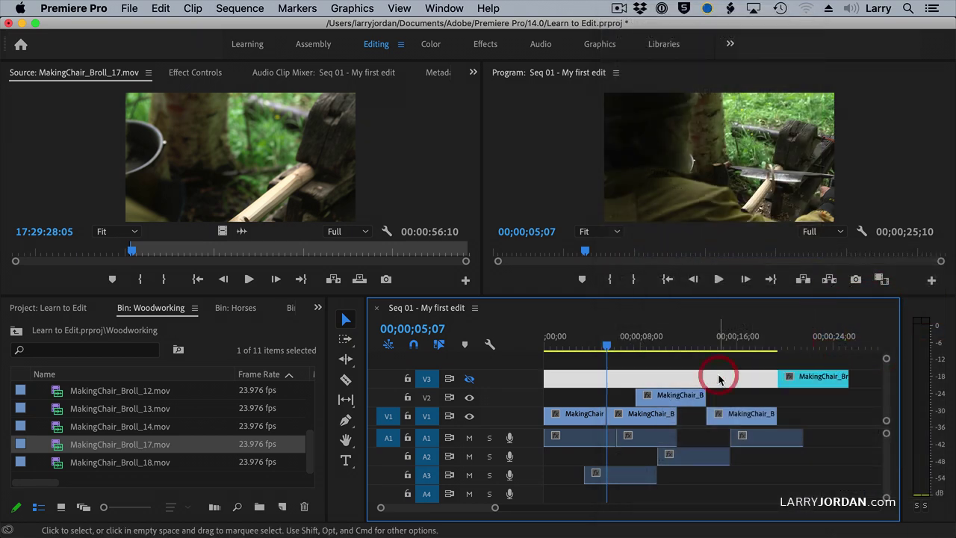
Change the V3 clip's label colour from Cerulean to Mango
right_click(802, 377)
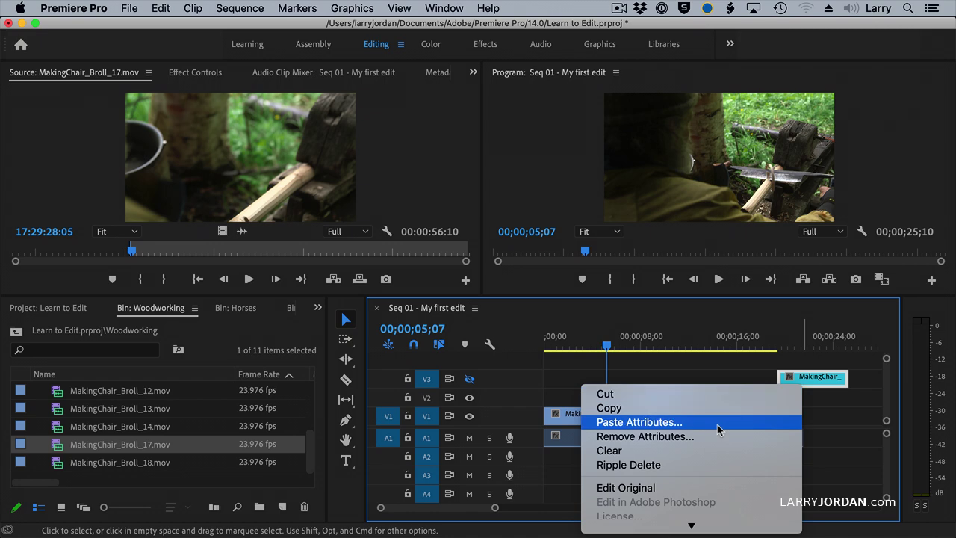
scroll(717, 424, down, 5)
mouse_move(690, 273)
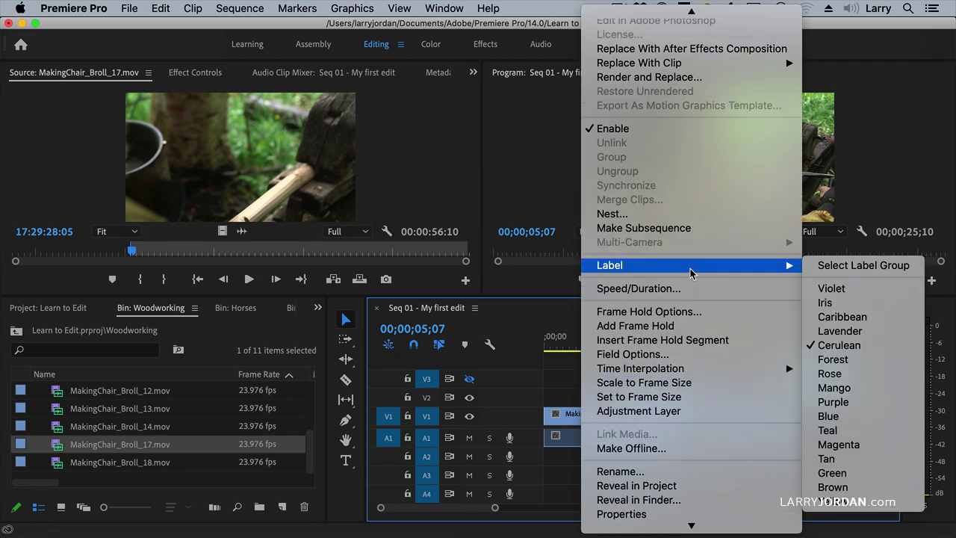
click(830, 388)
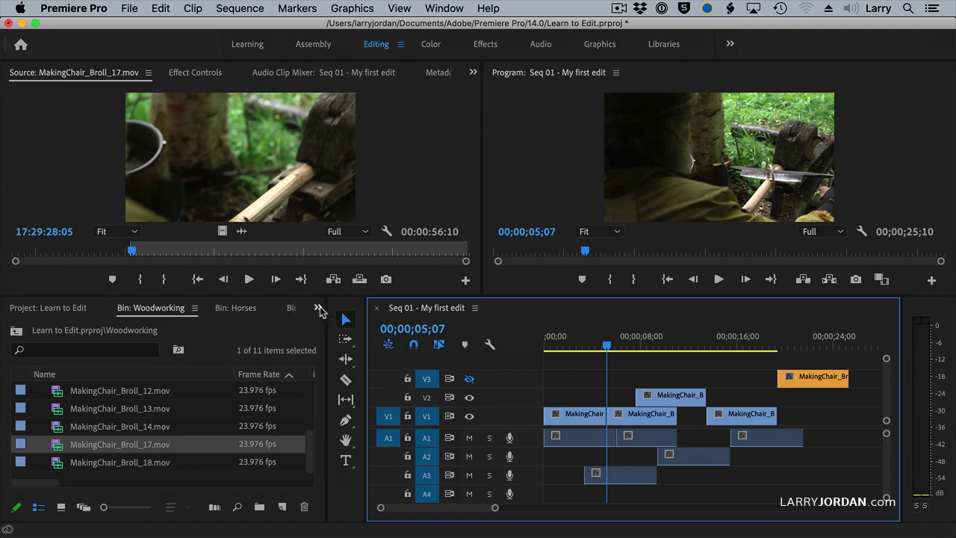
Show the History panel and revert Seq 01 to the second Extend Edit state
click(318, 308)
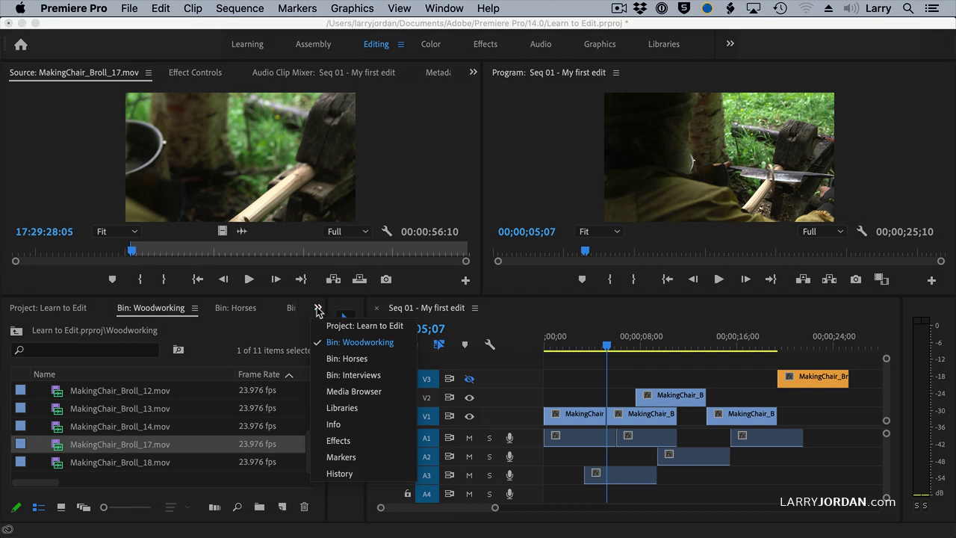
click(340, 474)
scroll(107, 406, up, 10)
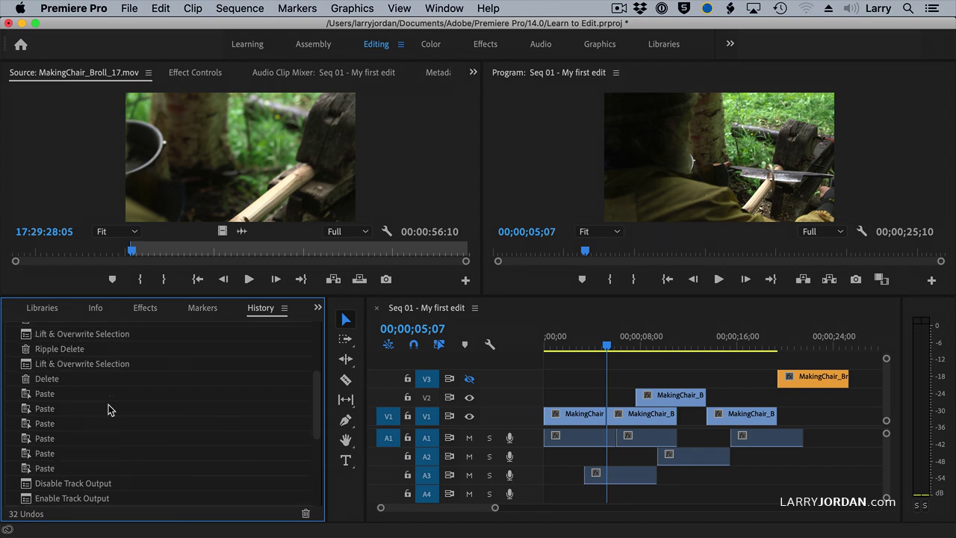
scroll(176, 382, down, 10)
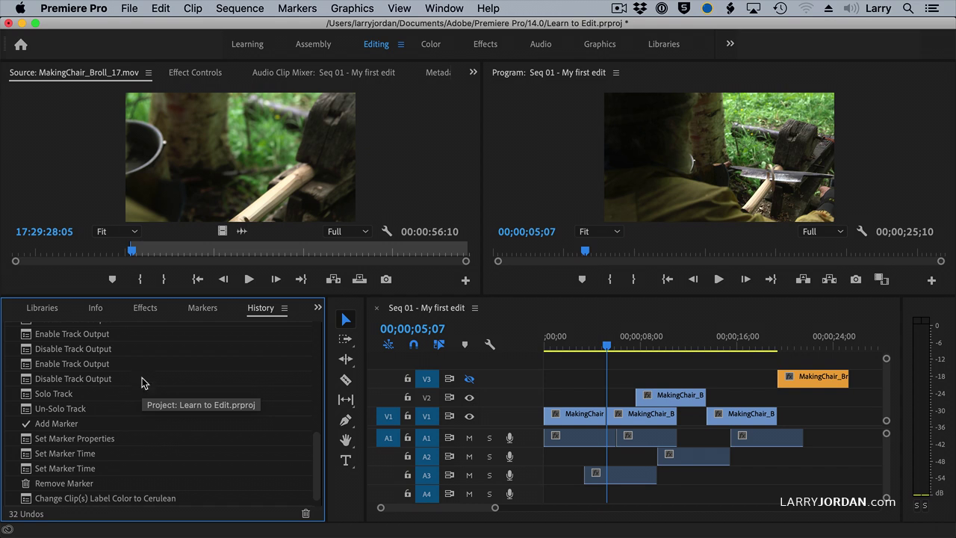
click(142, 380)
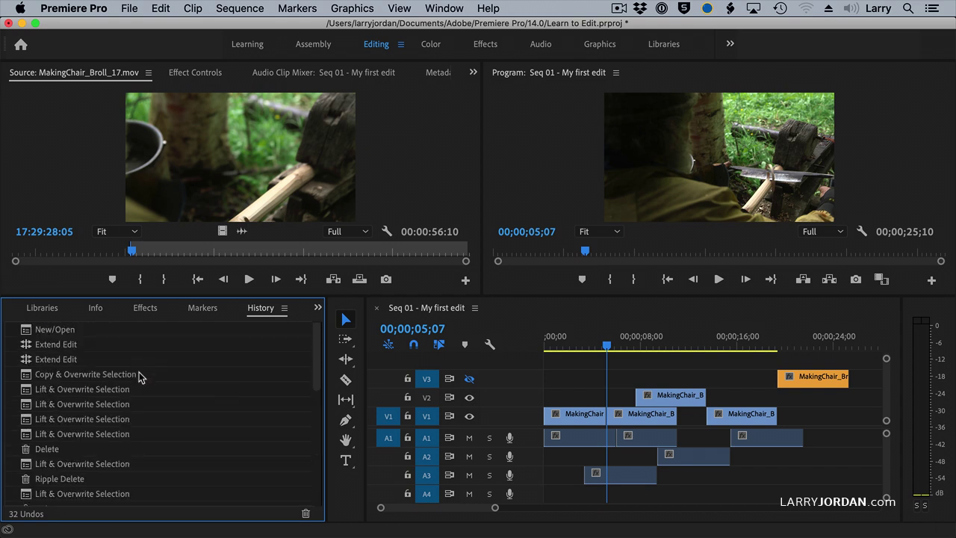
click(140, 377)
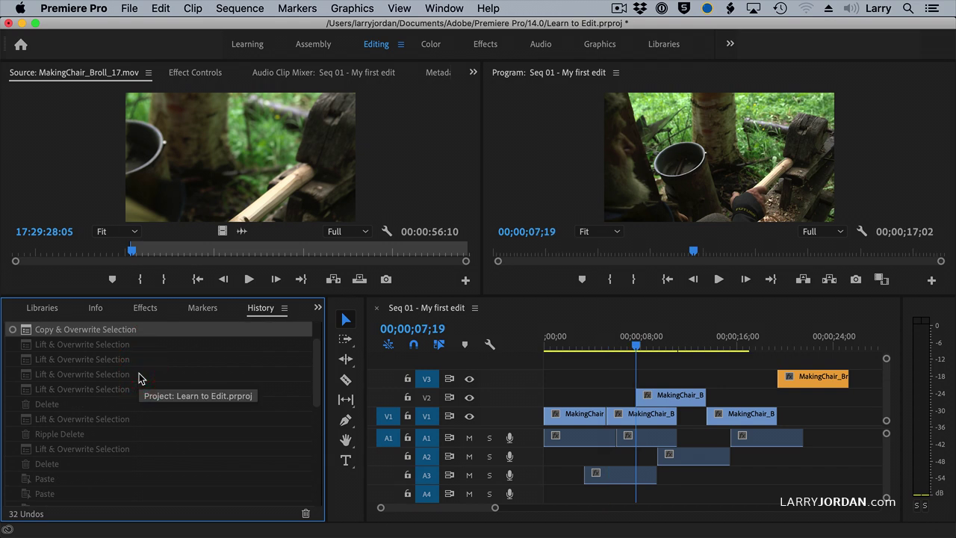
click(109, 359)
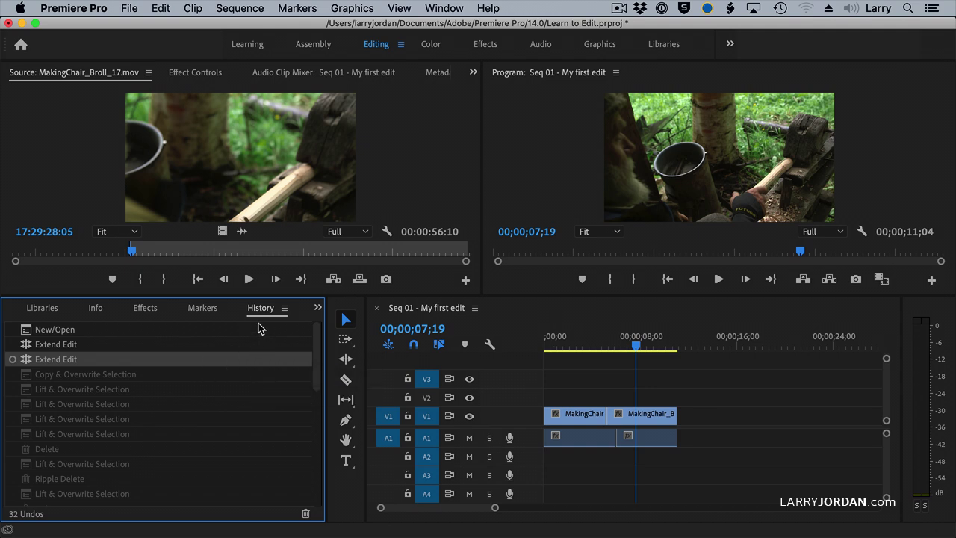
Move the second clip's video and audio later, leaving a gap after clip 13, ending 13;16
drag(319, 371, 321, 519)
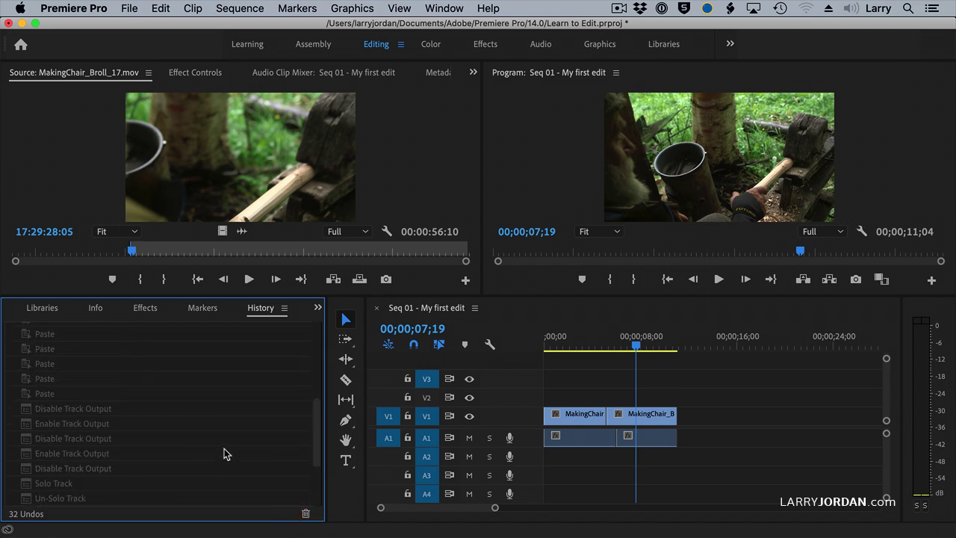
drag(655, 386, 682, 470)
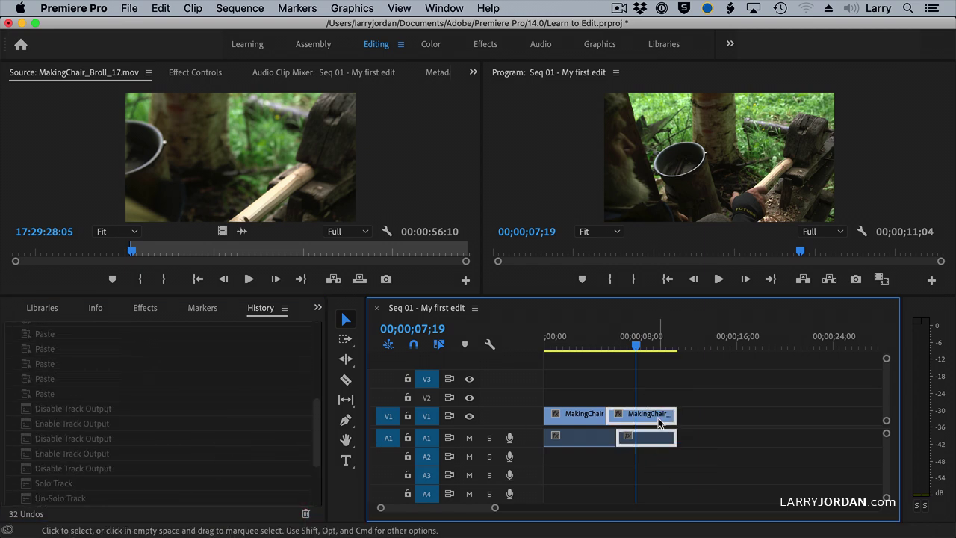
drag(663, 419, 692, 419)
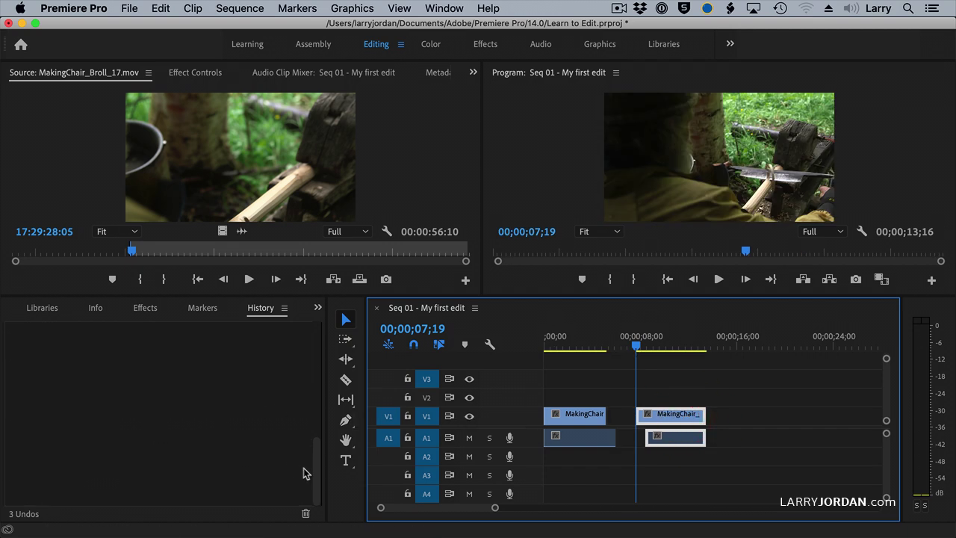
drag(318, 474, 318, 328)
click(345, 336)
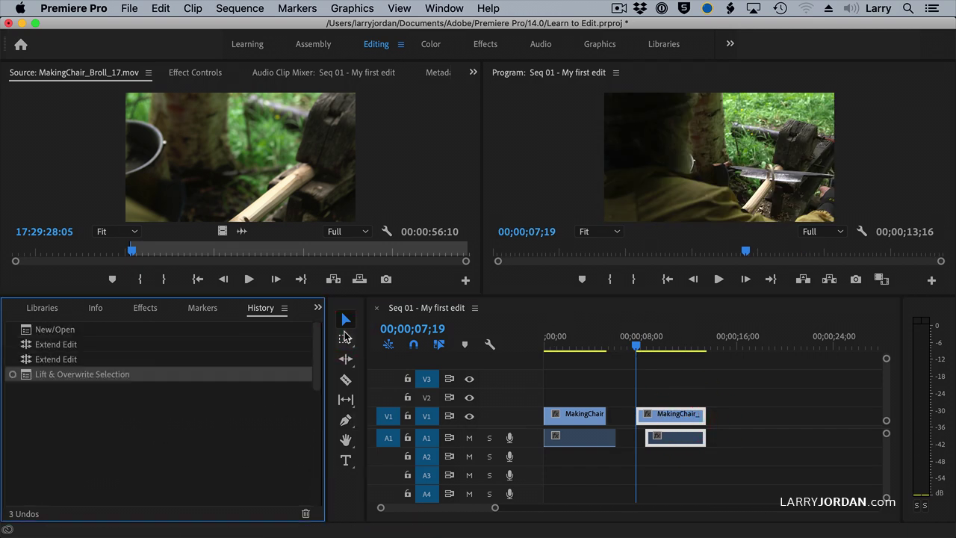